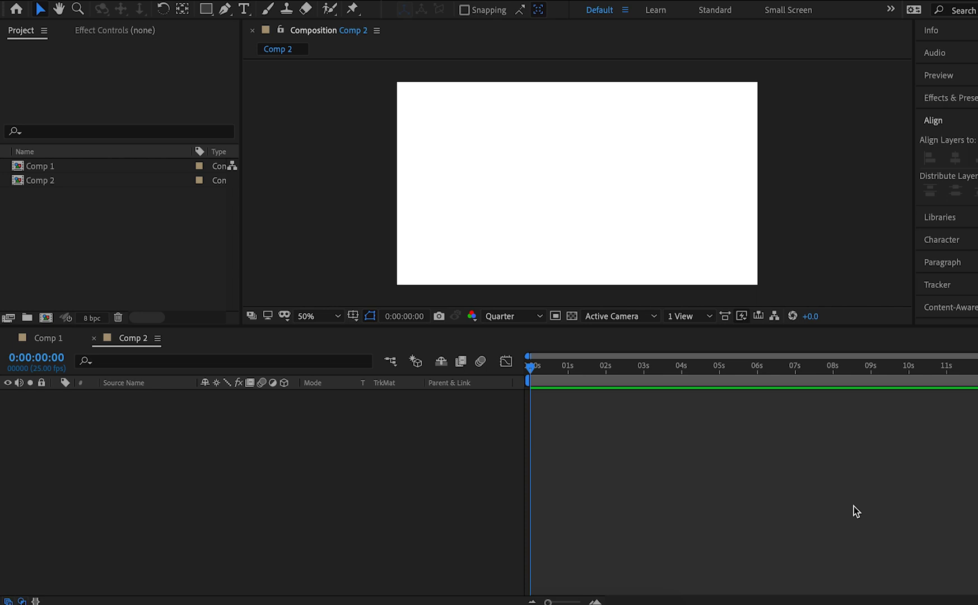
Activate the timeline of the empty white Comp 2
left_click(855, 511)
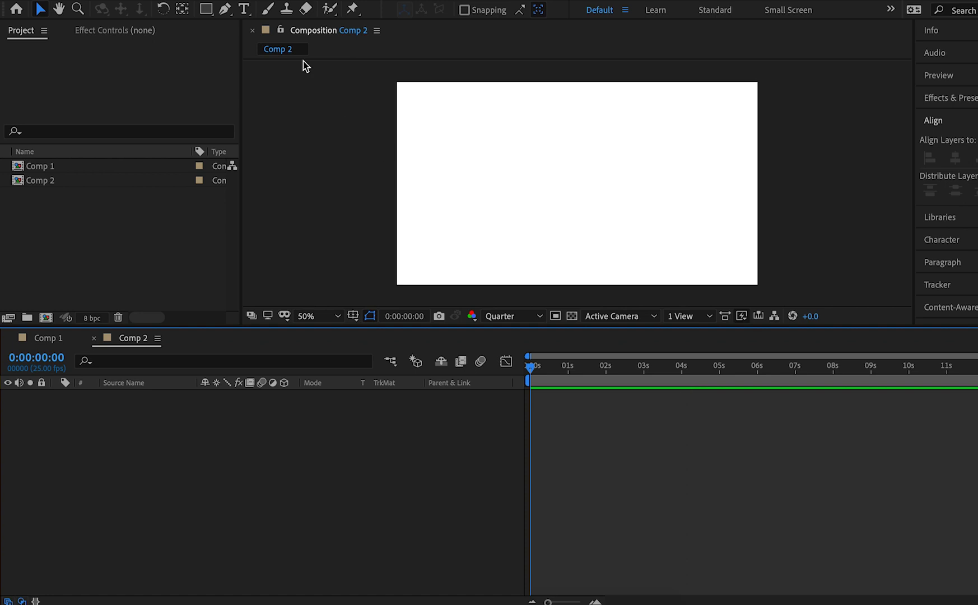
Create a new text layer in Comp 2 reading 'Subscribe' and commit it
left_click(259, 0)
mouse_move(336, 2)
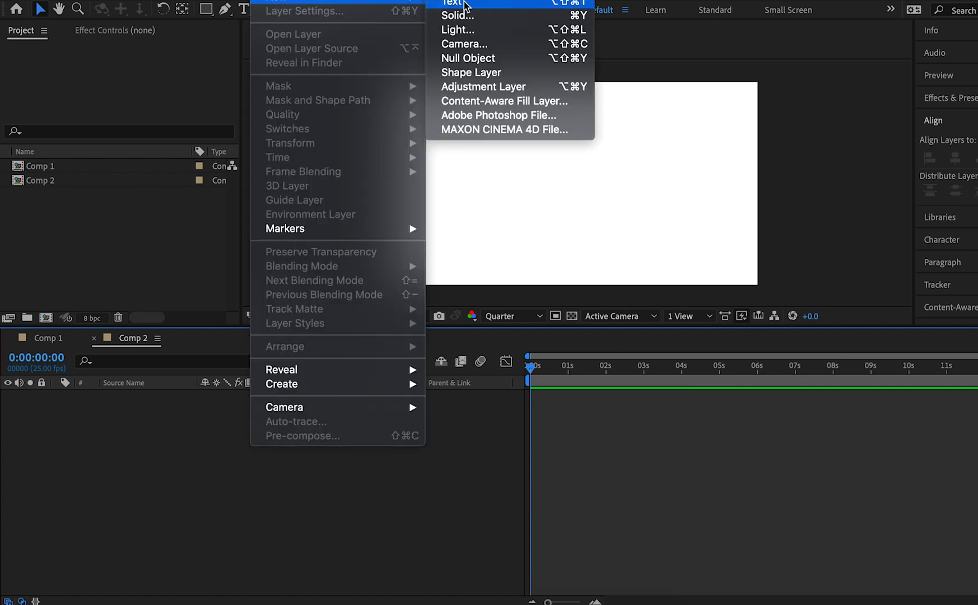
left_click(502, 10)
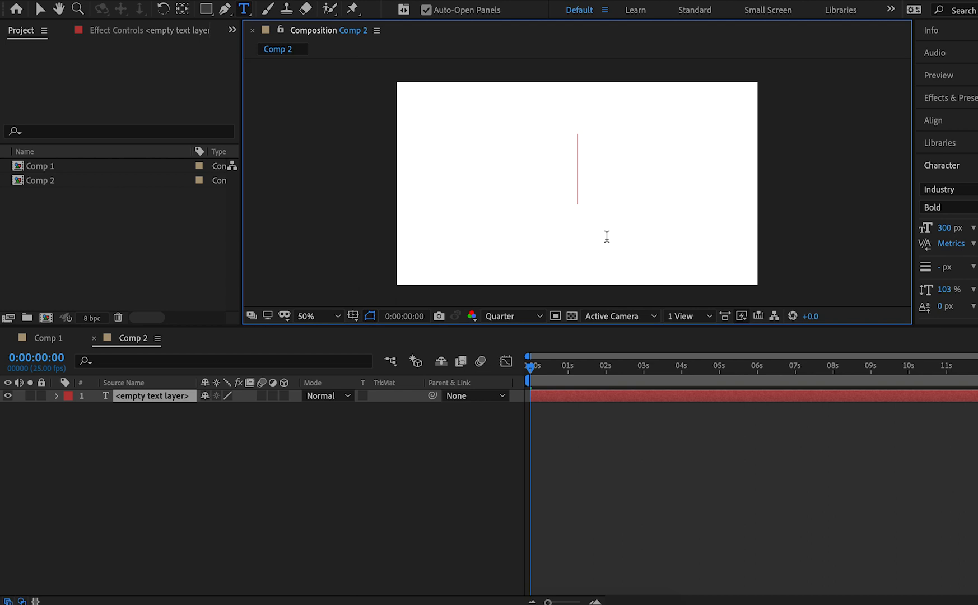
type("S")
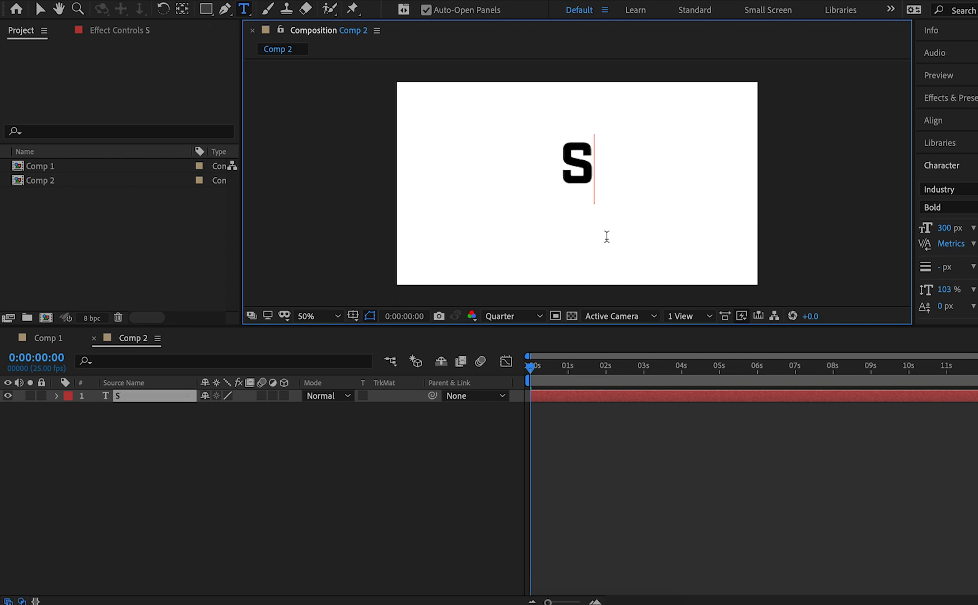
type("ubscribe")
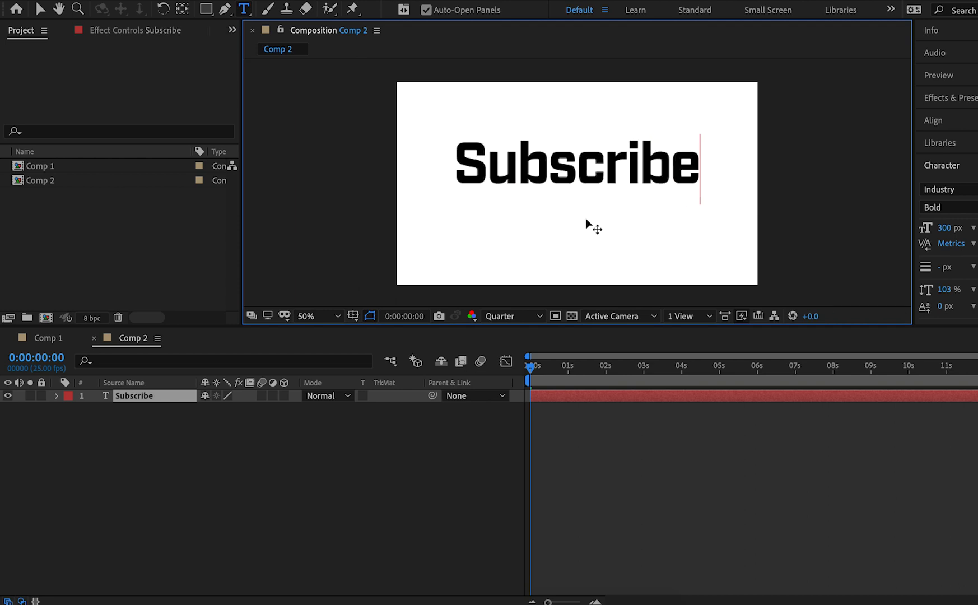
left_click(40, 9)
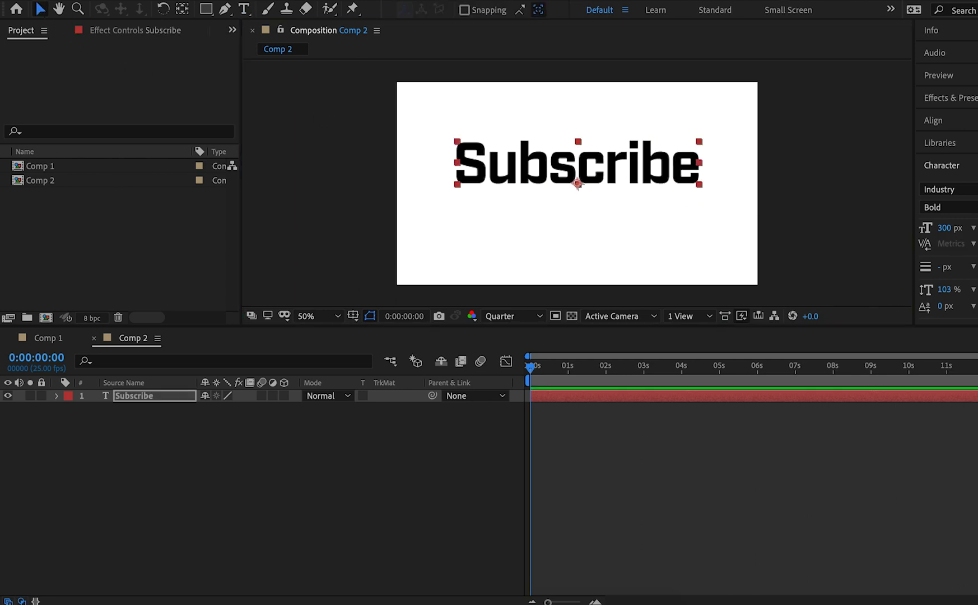
left_click(941, 190)
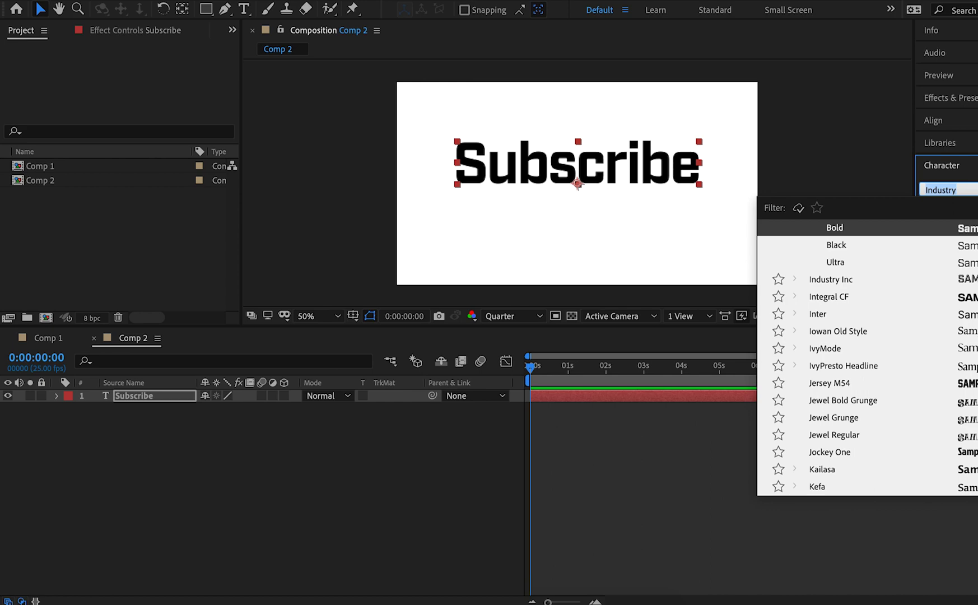
Change the Subscribe text's font to Ready with Regular style
scroll(867, 356, "up", 15)
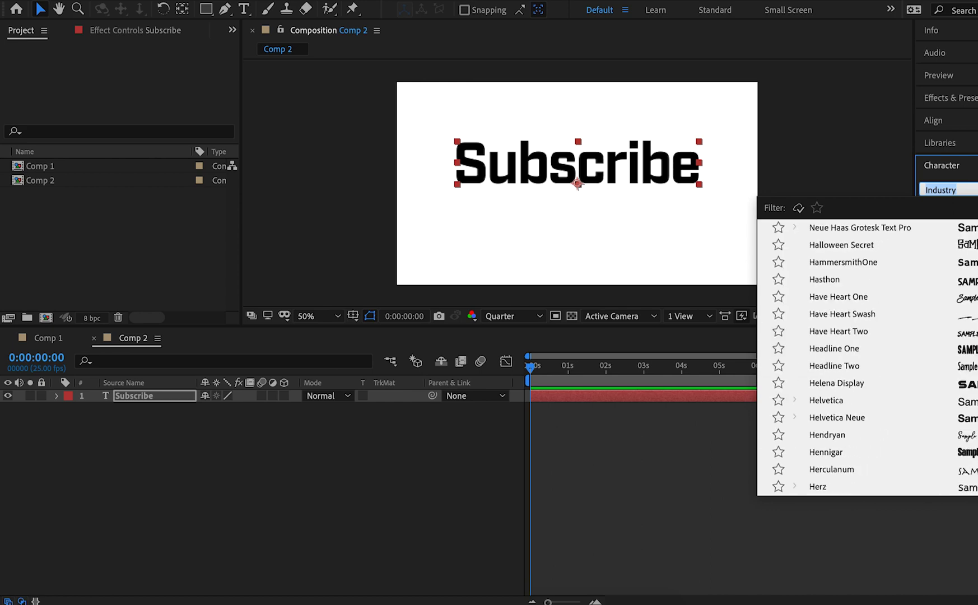
scroll(867, 357, "up", 4)
scroll(867, 356, "up", 13)
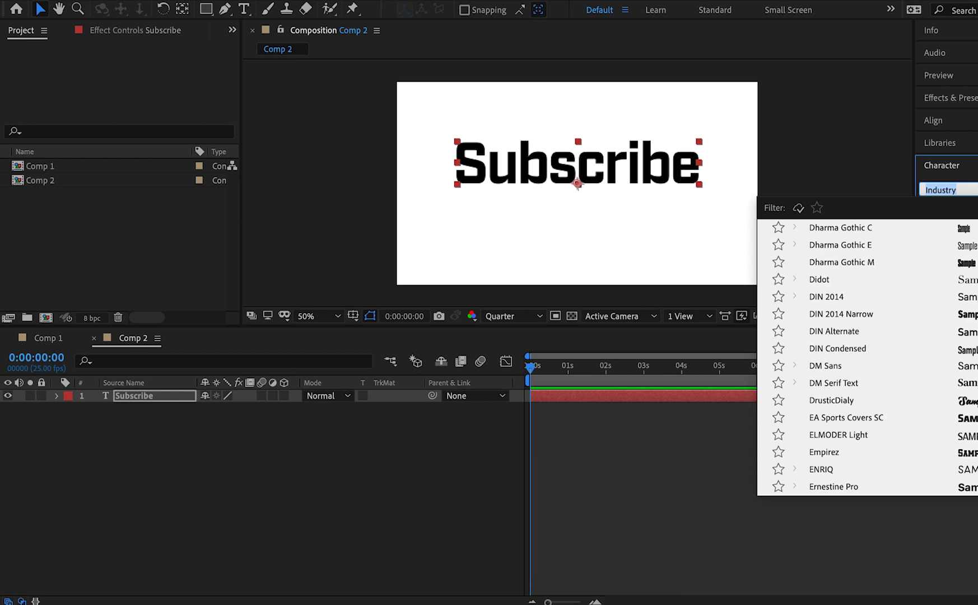
type("read")
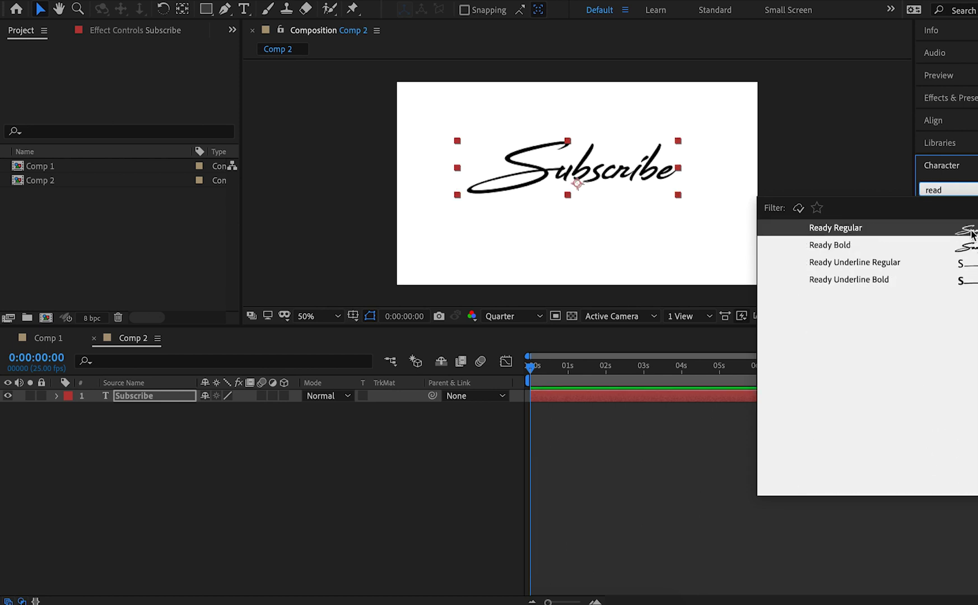
key("Return")
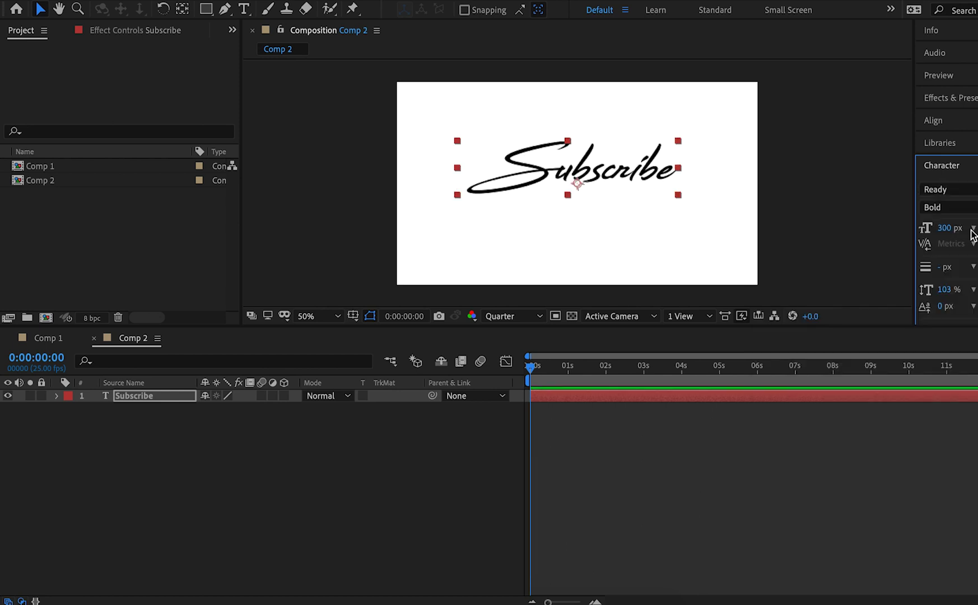
left_click(640, 175)
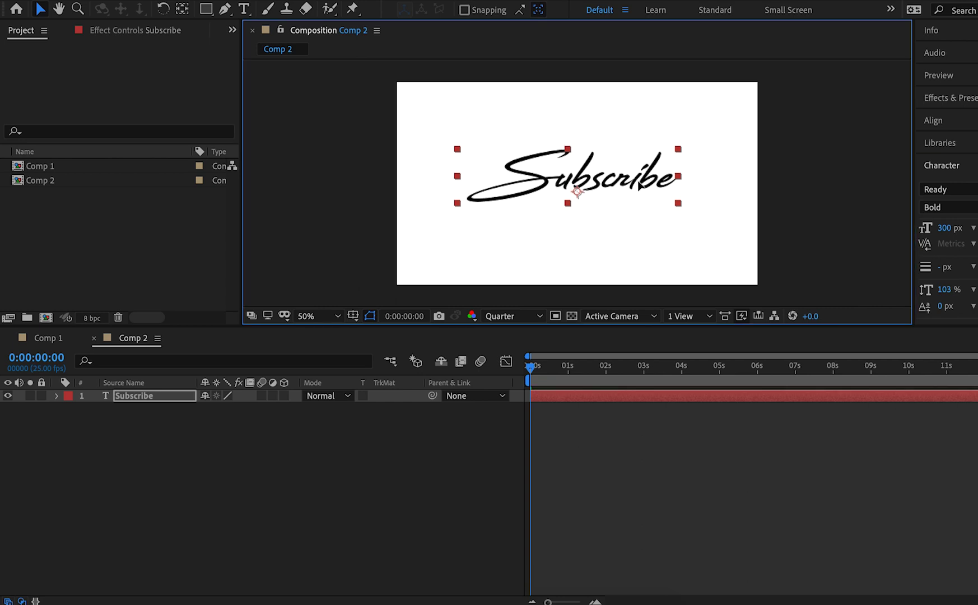
left_click(784, 234)
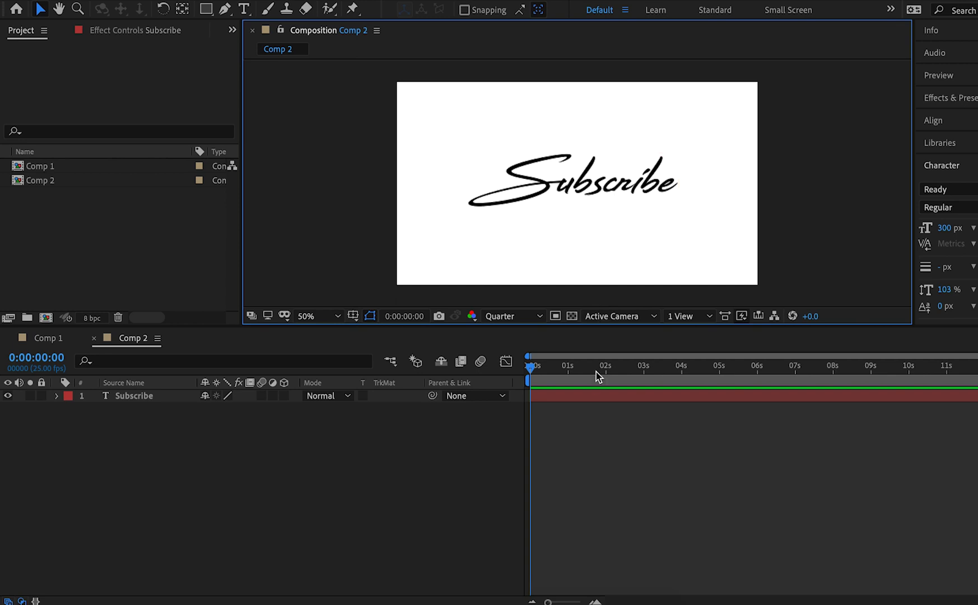
Select the Subscribe layer, switch to the Pen tool, zoom in, then return to 100%
left_click(576, 408)
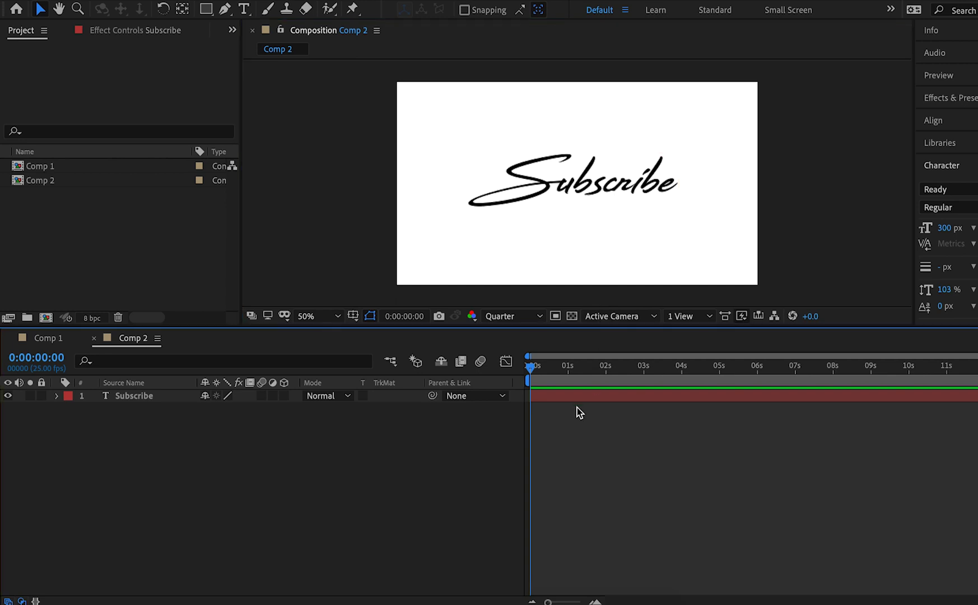
left_click(182, 395)
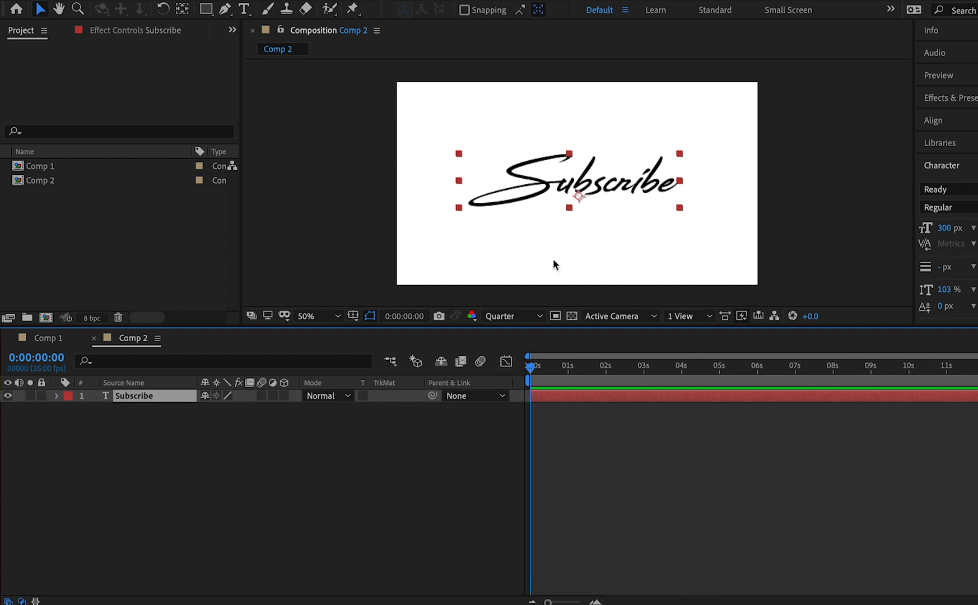
left_click(227, 10)
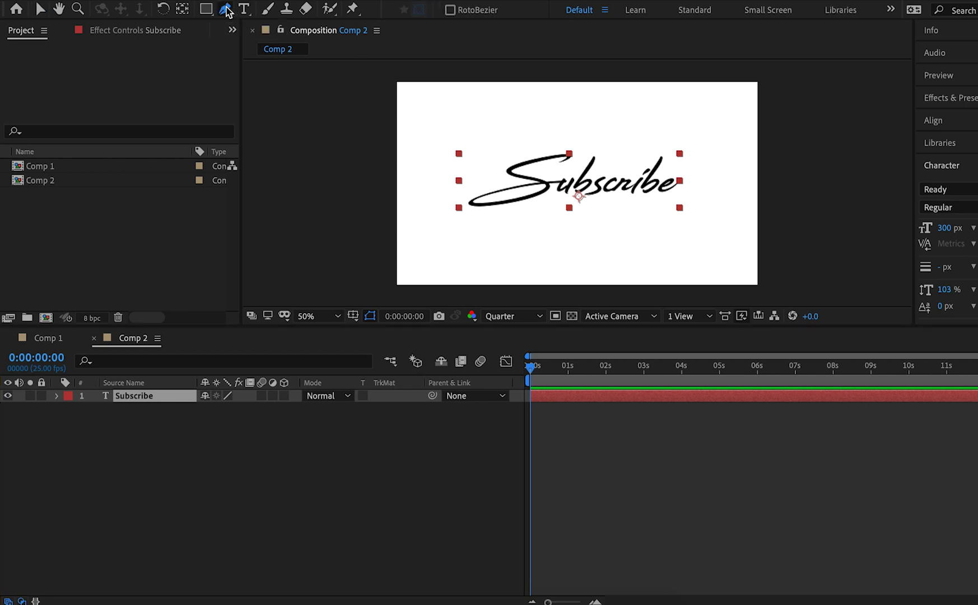
key("period")
key("period")
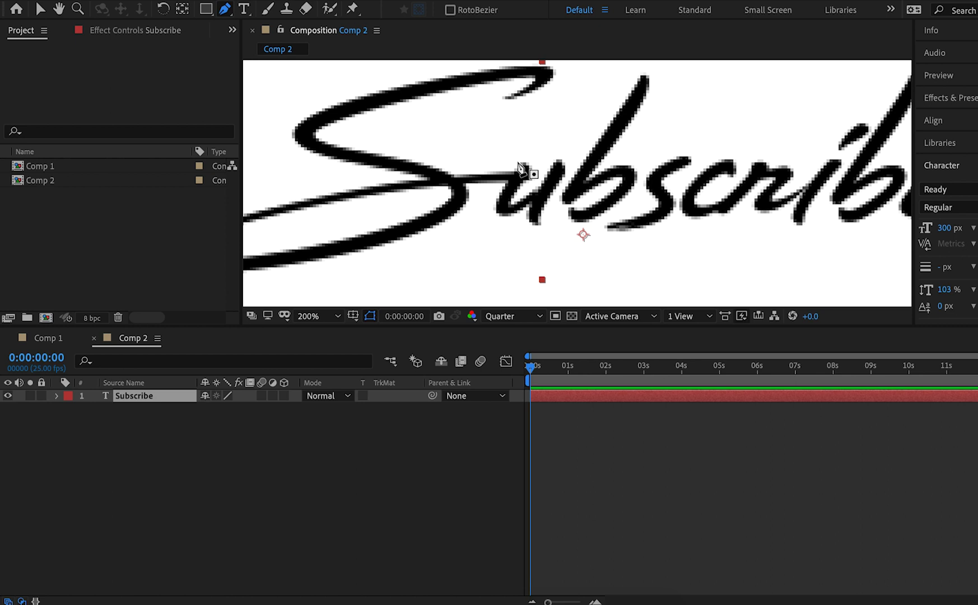
key("comma")
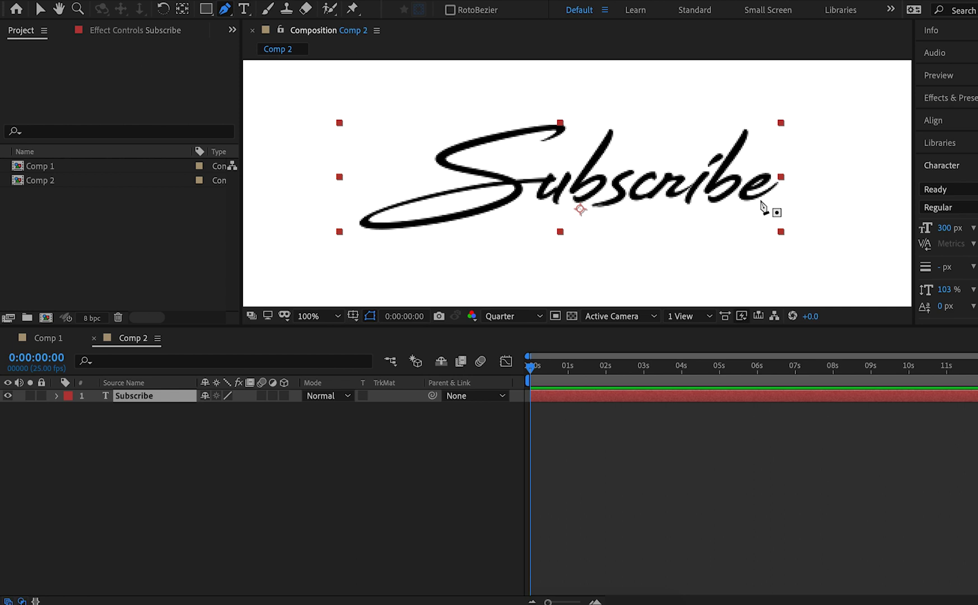
Place mask points from the top of the S, around its upper bend and down its middle
left_click(542, 147)
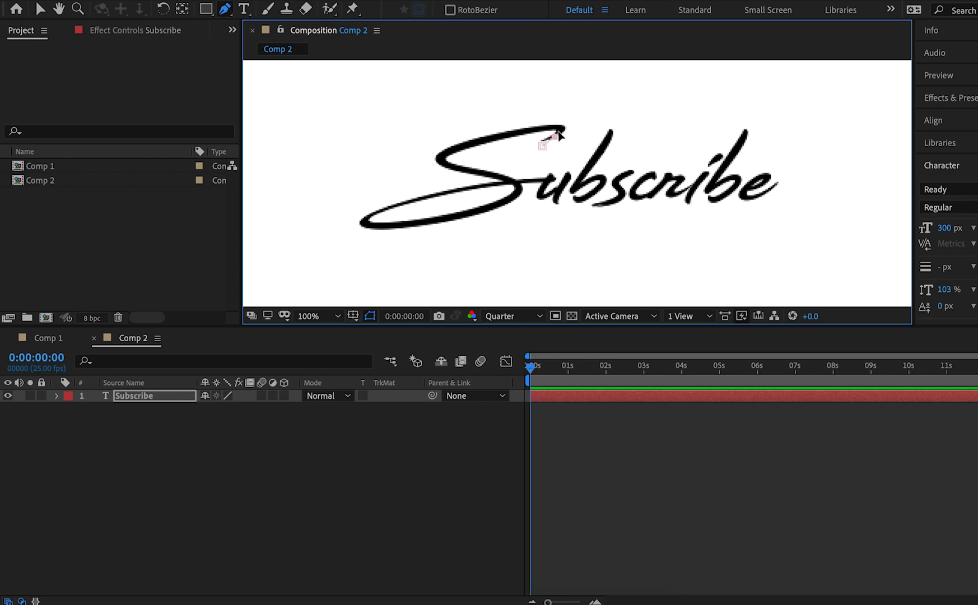
left_click(558, 128)
left_click(547, 126)
left_click(526, 129)
left_click(490, 139)
left_click(459, 148)
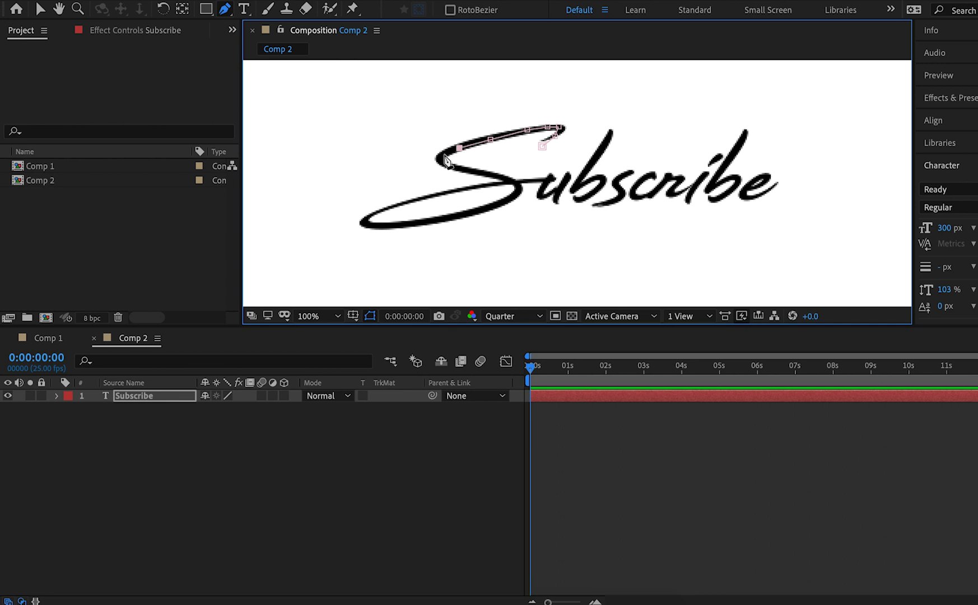
left_click(445, 153)
left_click(439, 161)
left_click(450, 166)
left_click(468, 170)
left_click(491, 175)
left_click(507, 179)
left_click(518, 188)
left_click(513, 197)
Continue the mask along the lower S, around its left tip and back along the tail to the u
left_click(489, 209)
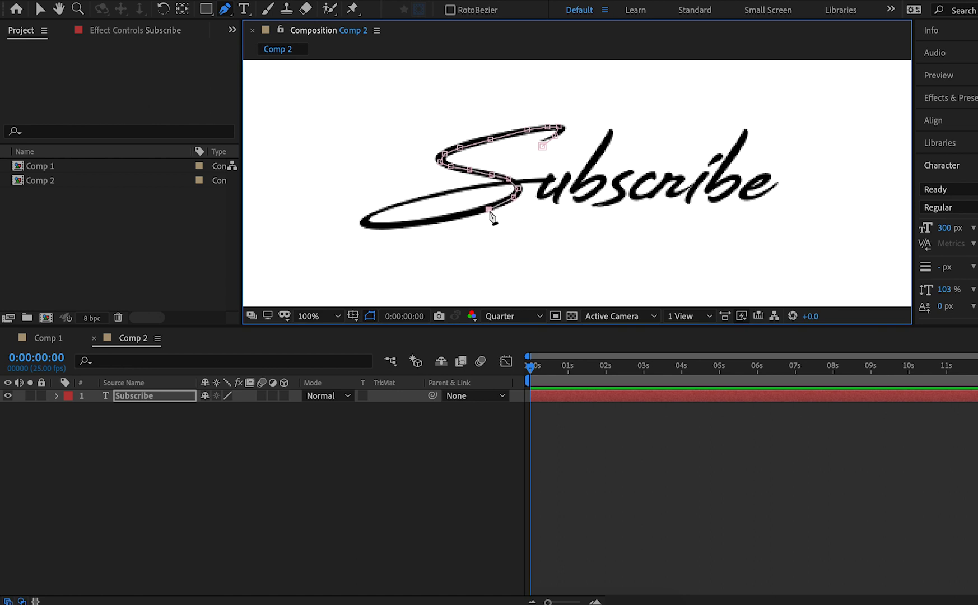
left_click(437, 220)
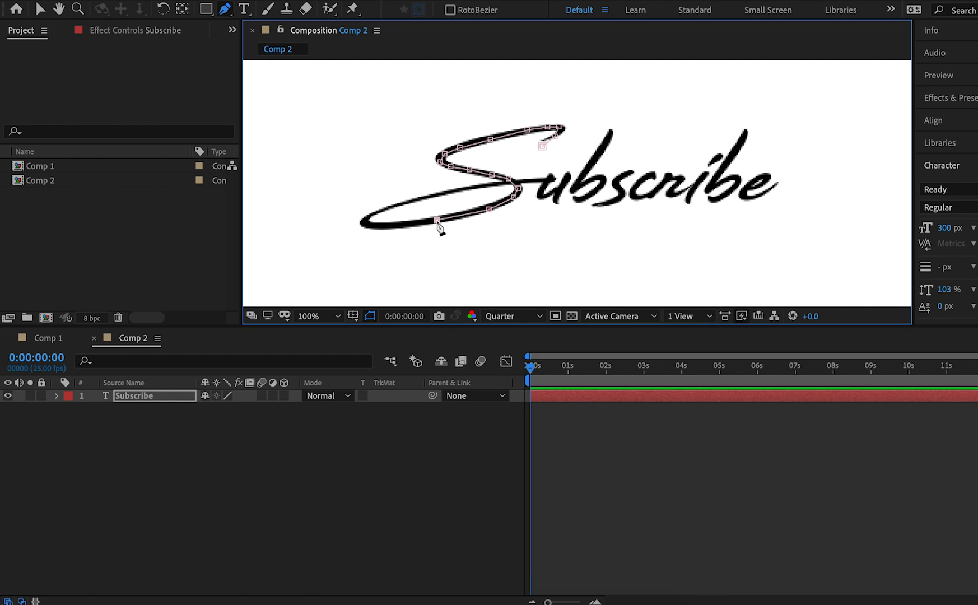
left_click(391, 225)
left_click(364, 223)
left_click(367, 217)
left_click(379, 209)
left_click(401, 204)
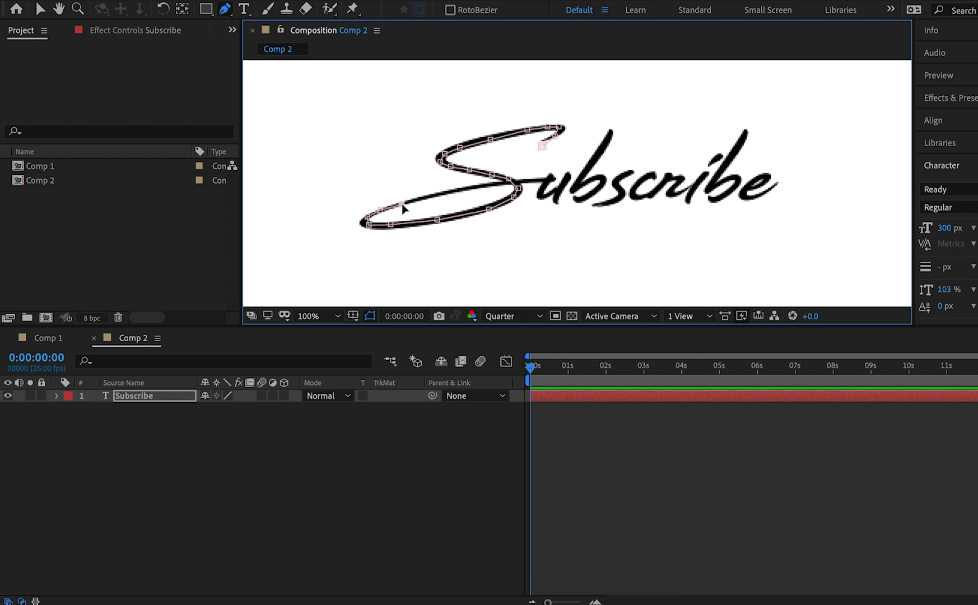
left_click(436, 194)
key("ctrl+z")
left_click(487, 185)
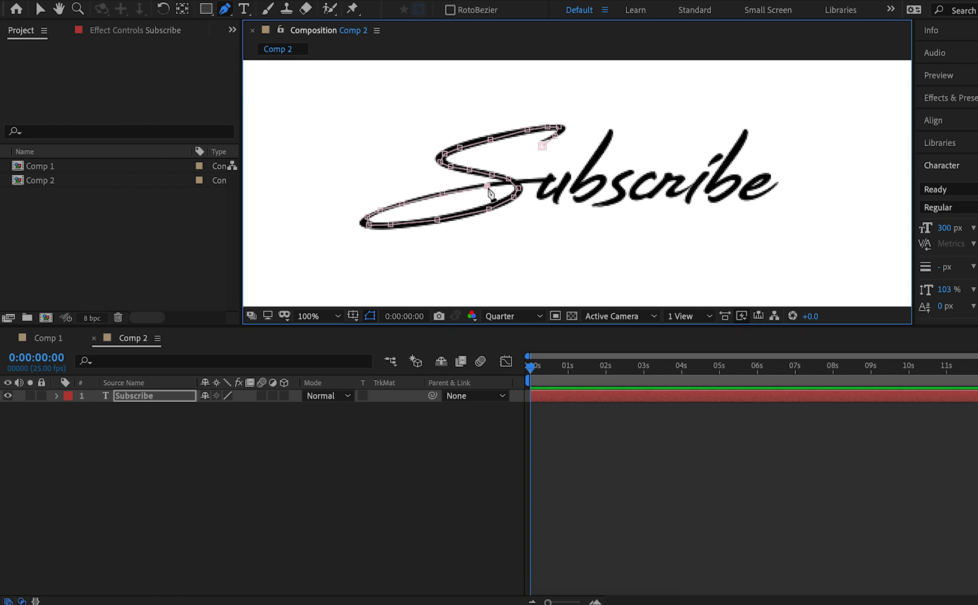
left_click(539, 180)
left_click(545, 165)
left_click(550, 176)
Trace the mask through the u, up its first stroke and down to its bottom right
scroll(544, 204, "up", 1)
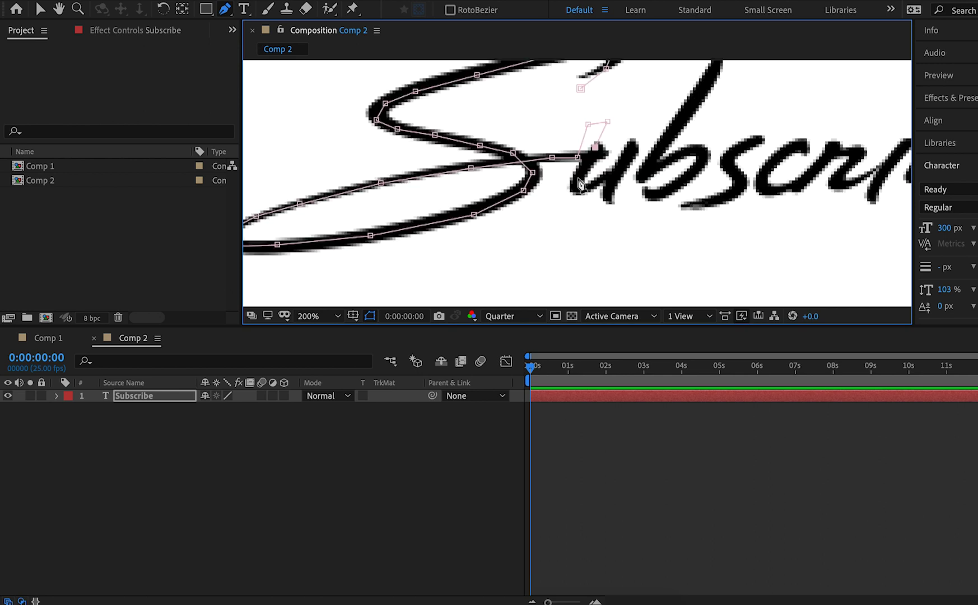
left_click(541, 191)
left_click(578, 190)
left_click(602, 180)
left_click(618, 164)
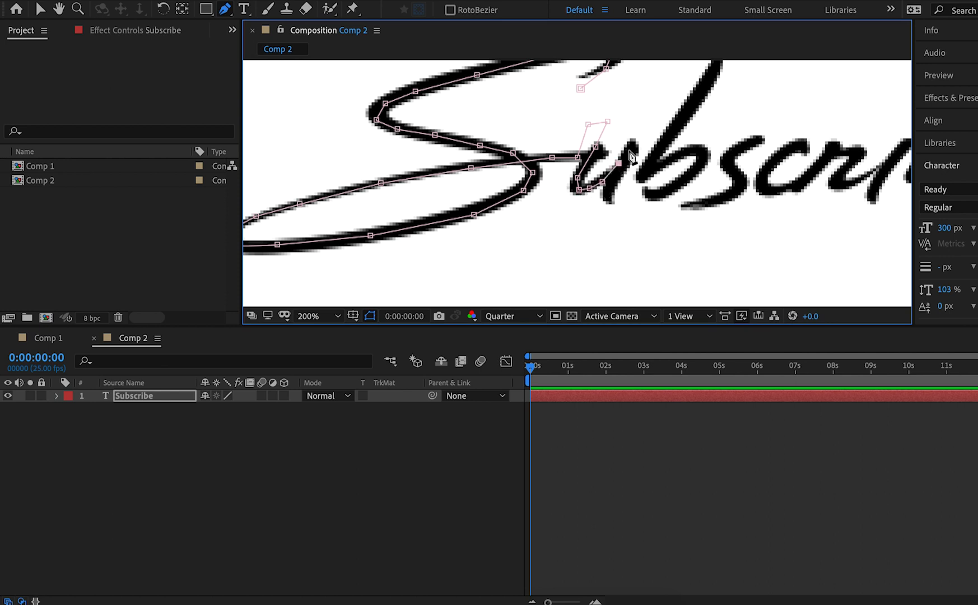
left_click(630, 148)
left_click(639, 134)
left_click(606, 193)
left_click(610, 206)
left_click(618, 216)
key("comma")
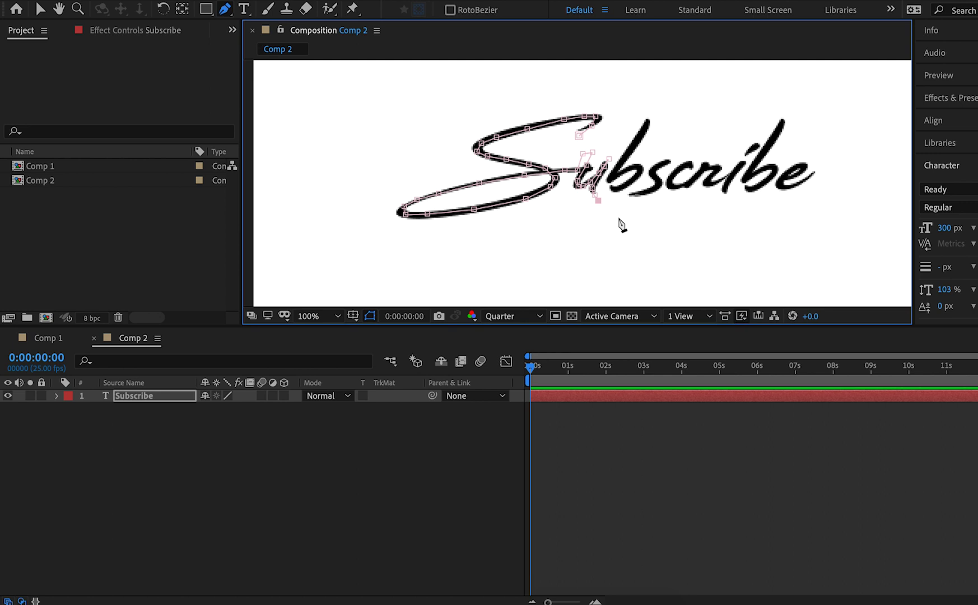
Extend the mask up toward the b, then down and around the lower letter curves
left_click(564, 241)
left_click(555, 147)
left_click(636, 97)
left_click(653, 101)
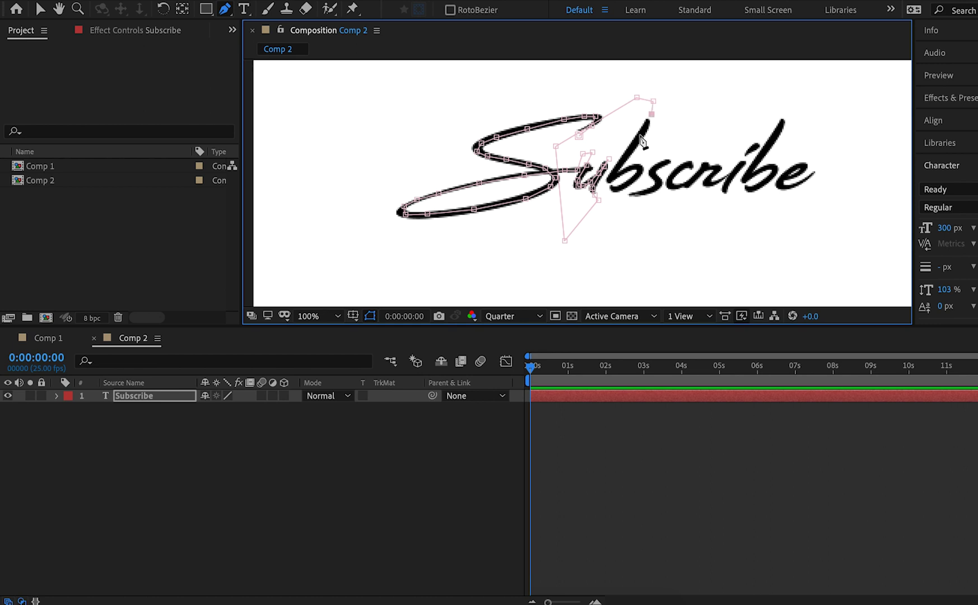
scroll(644, 134, "up", 1)
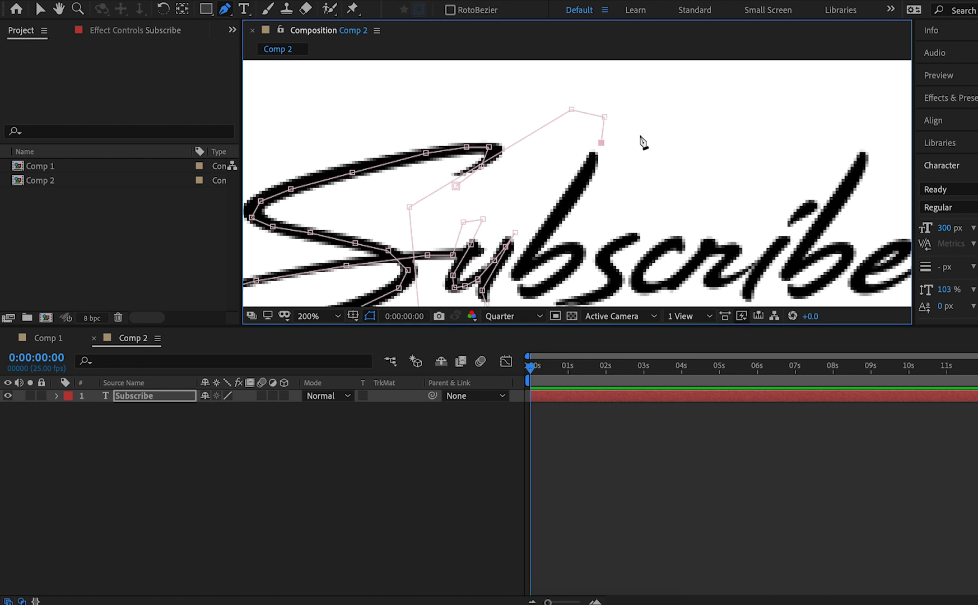
left_click(593, 161)
left_click(560, 211)
left_click(529, 255)
left_click(513, 274)
left_click(528, 269)
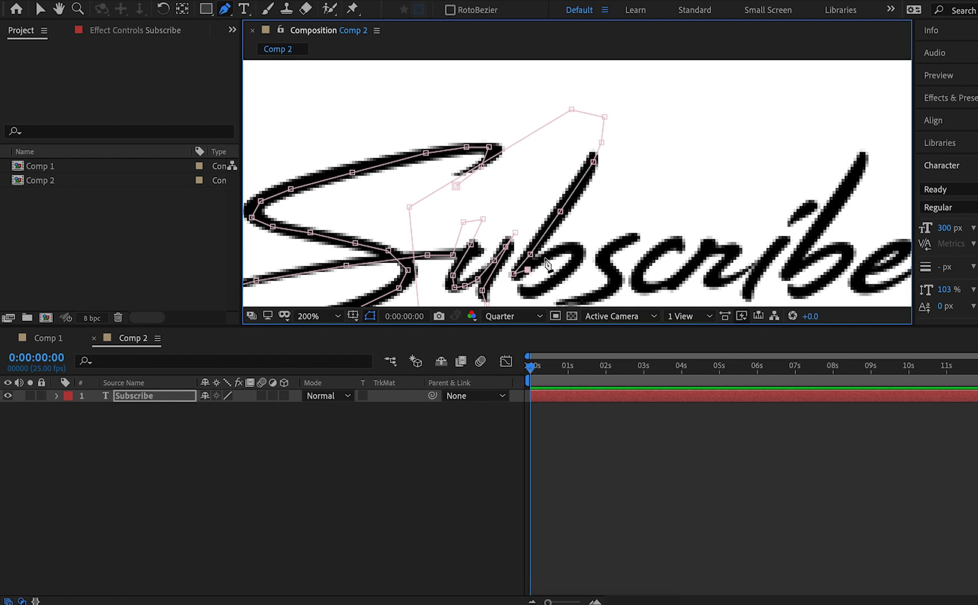
left_click(545, 257)
left_click(565, 249)
left_click(575, 249)
left_click(577, 258)
left_click(568, 270)
left_click(530, 292)
left_click(516, 290)
Add mask points up the next upstroke toward the b
key("comma")
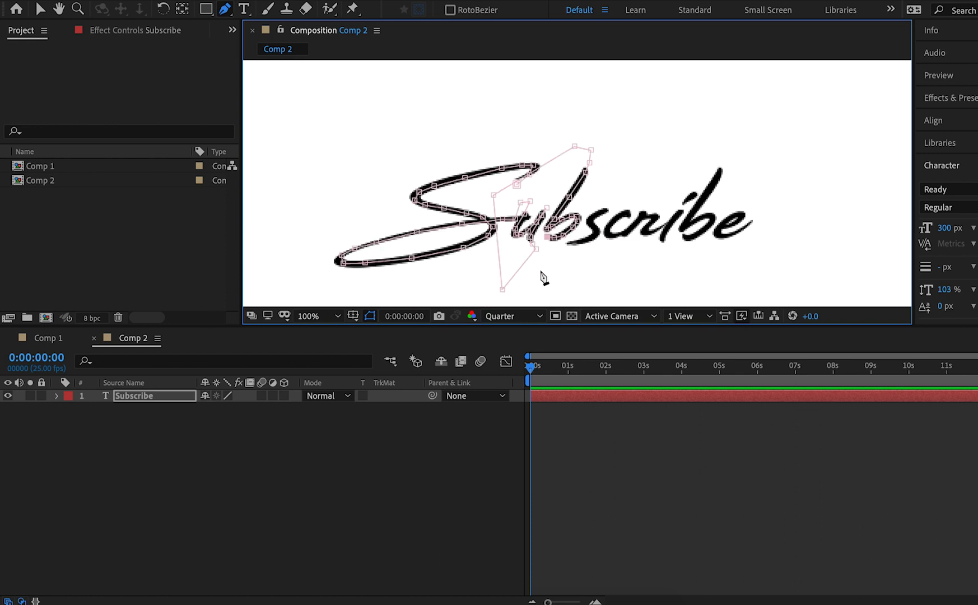
left_click(548, 277)
left_click(557, 181)
left_click(607, 191)
left_click(609, 201)
scroll(612, 210, "up", 2)
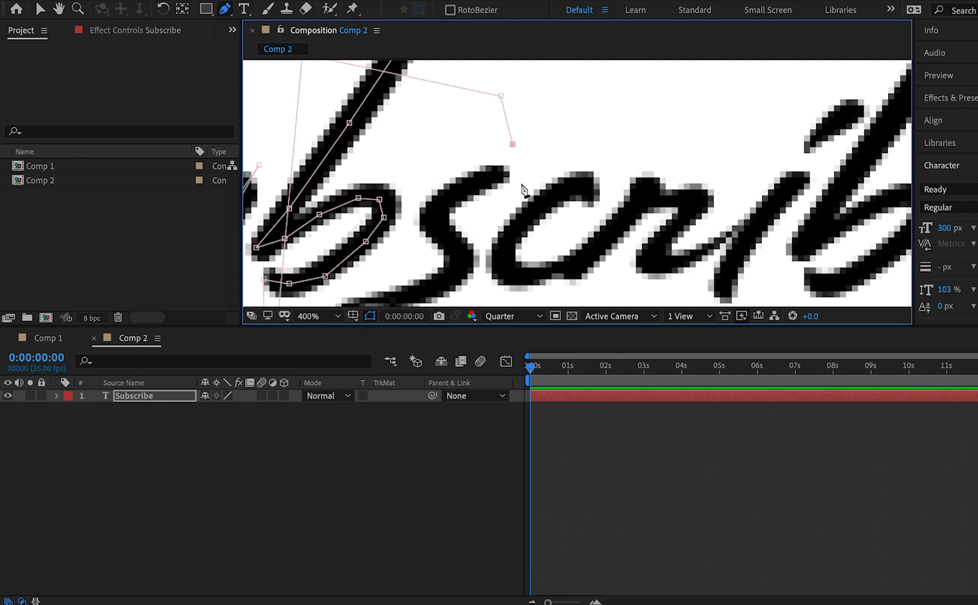
Trace the mask through the s, from its top curve to the lower stroke
left_click(485, 179)
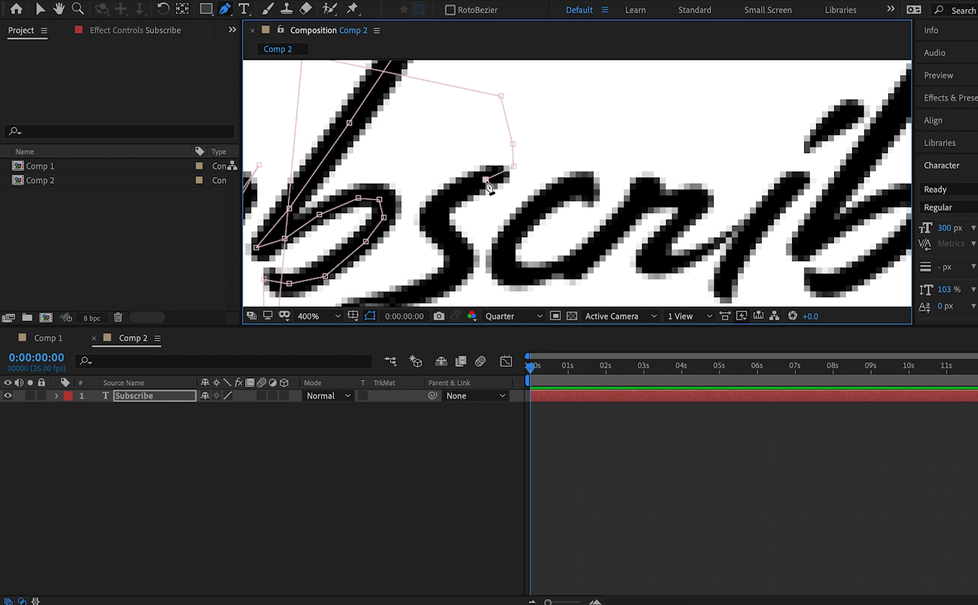
left_click(450, 195)
left_click(435, 210)
left_click(436, 230)
left_click(457, 250)
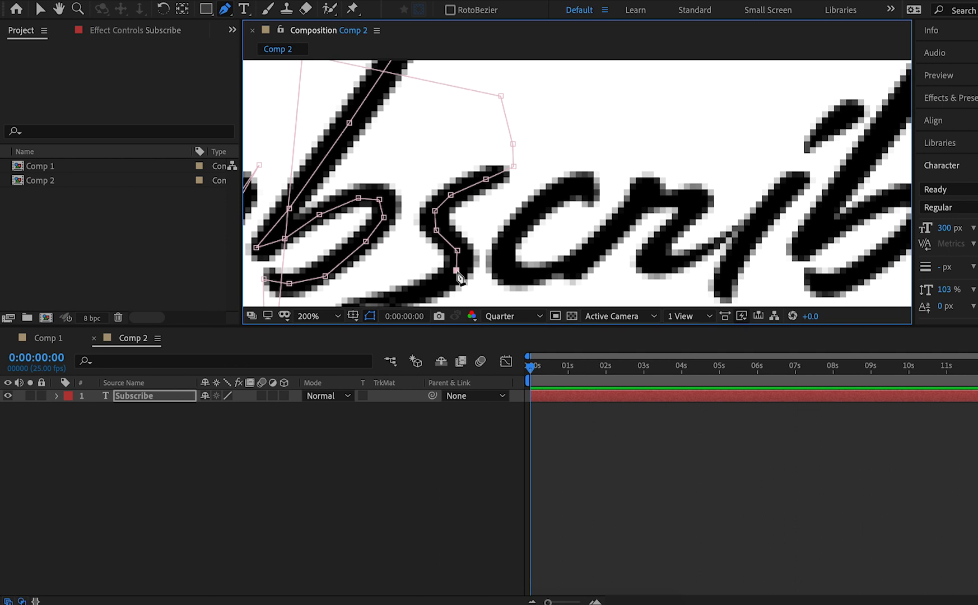
scroll(457, 276, "down", 4)
left_click(535, 212)
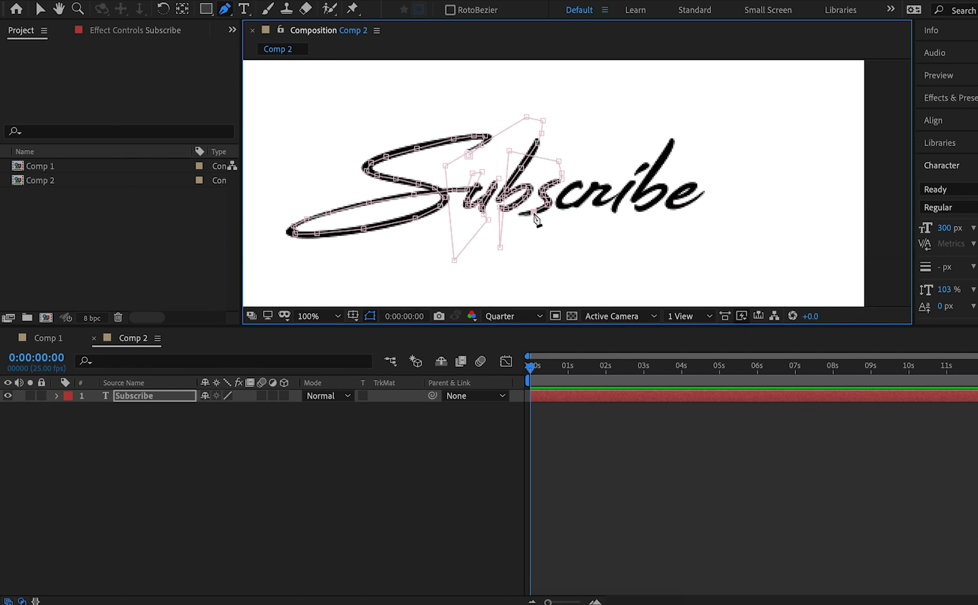
left_click(515, 213)
left_click(529, 239)
left_click(553, 139)
scroll(580, 175, "up", 2)
scroll(581, 176, "up", 2)
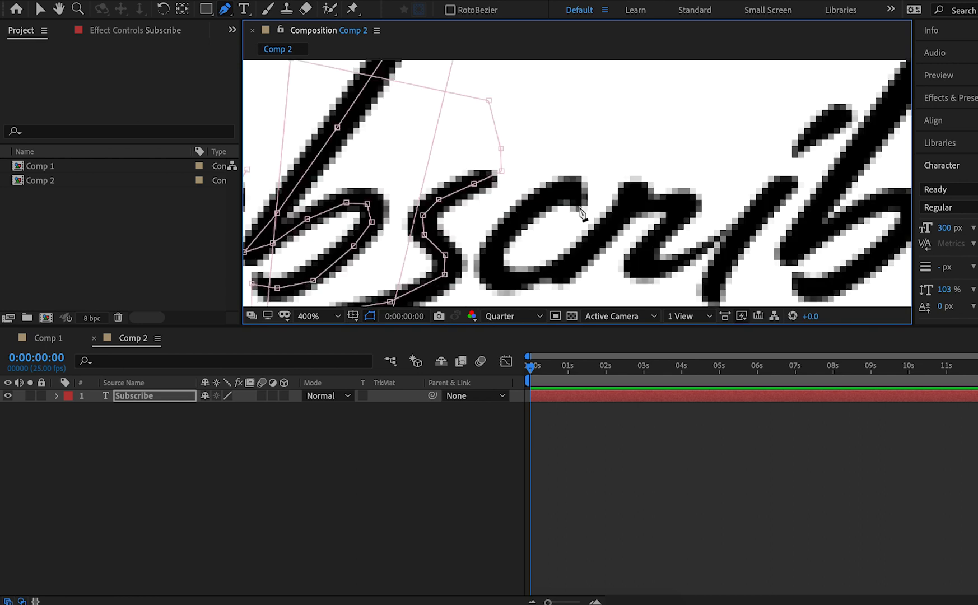
Continue the mask through the c and r and into the i
left_click(577, 150)
left_click(593, 178)
left_click(579, 192)
left_click(546, 196)
left_click(495, 244)
left_click(527, 280)
left_click(603, 236)
left_click(654, 198)
left_click(681, 209)
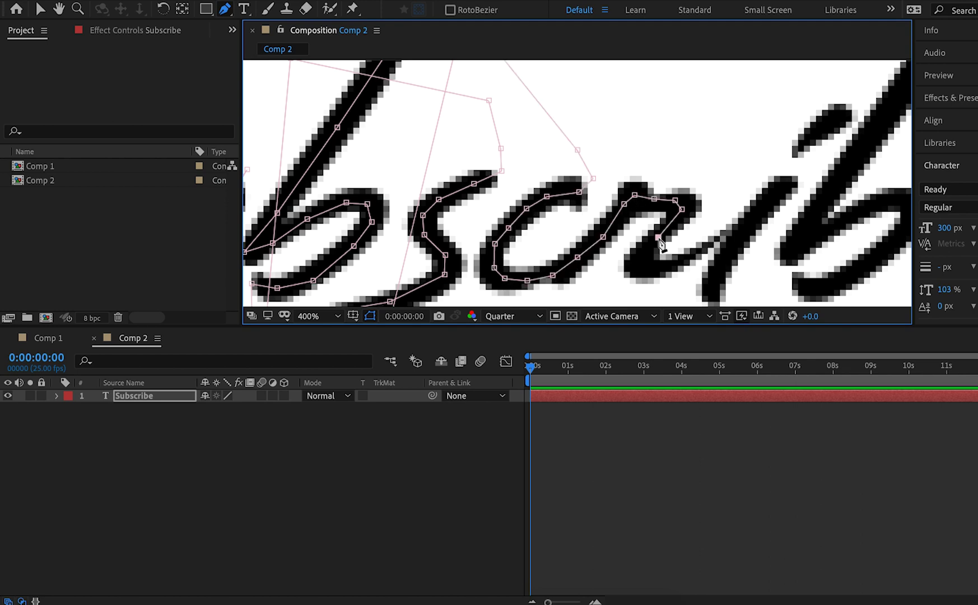
left_click(648, 264)
left_click(738, 223)
left_click(753, 213)
left_click(785, 186)
left_click(709, 297)
key("comma")
Trace the mask down the i and up and back down the b's ascender
left_click(639, 257)
left_click(645, 126)
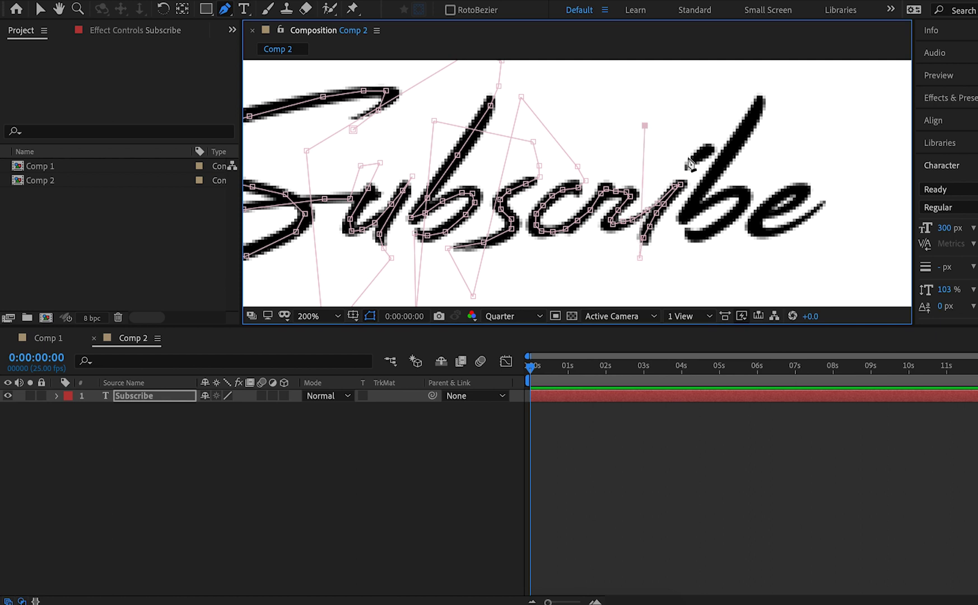
left_click(670, 170)
left_click(680, 169)
left_click(700, 151)
left_click(718, 123)
left_click(761, 78)
left_click(768, 88)
left_click(752, 117)
left_click(723, 159)
left_click(692, 201)
left_click(684, 217)
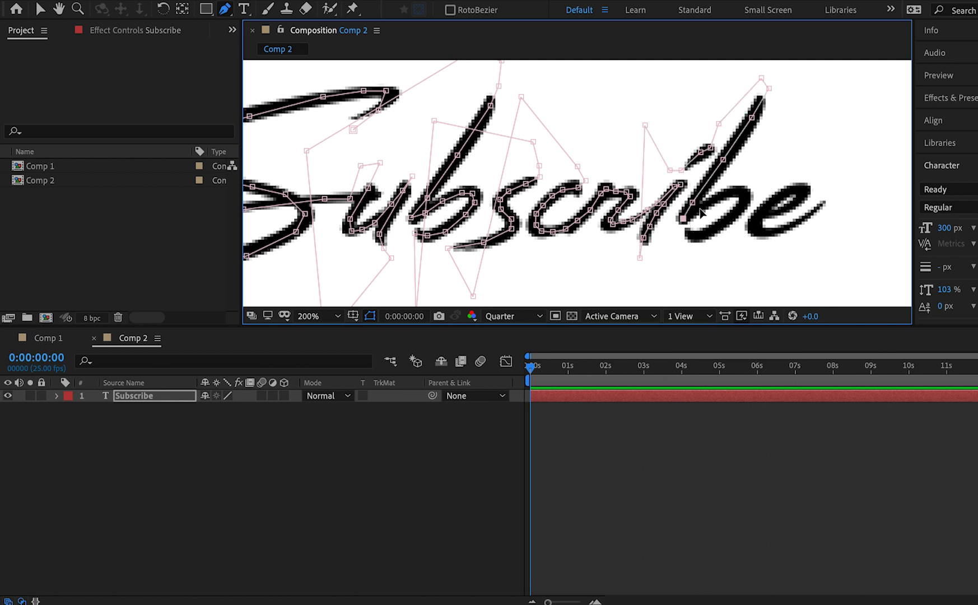
Trace the mask around the bowl of the b
left_click(711, 200)
left_click(730, 192)
left_click(741, 191)
left_click(743, 206)
left_click(725, 222)
left_click(703, 232)
left_click(686, 233)
left_click(676, 232)
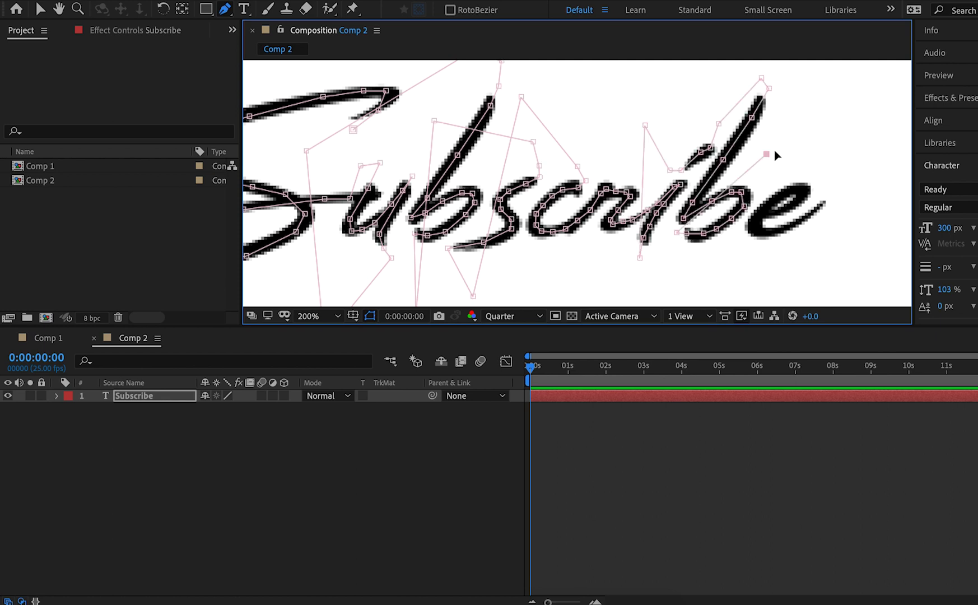
Finish the mask through the loop and tail of the final e, then view the whole composition
left_click(728, 204)
left_click(784, 210)
left_click(797, 199)
left_click(803, 188)
left_click(791, 189)
left_click(774, 194)
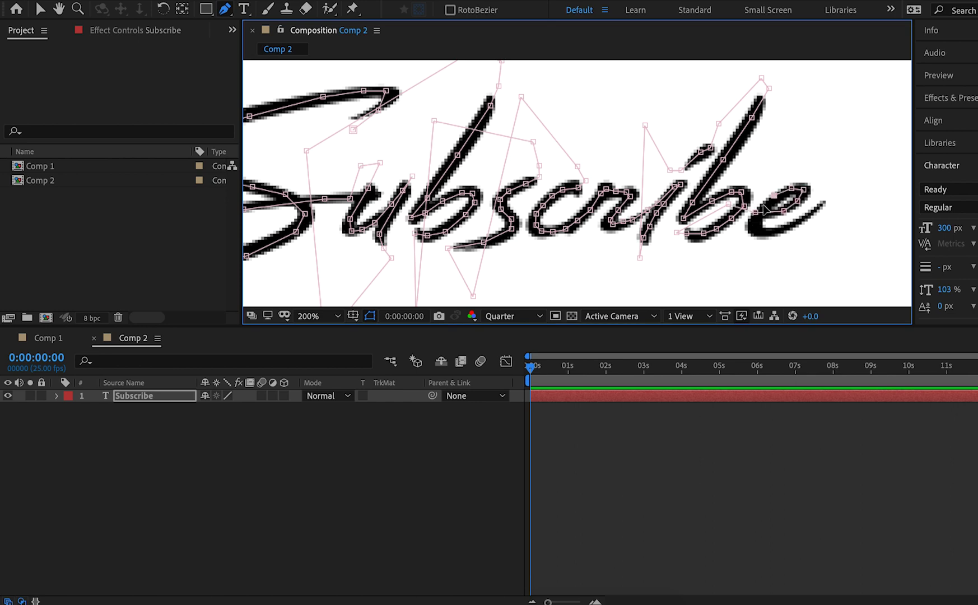
left_click(764, 203)
left_click(752, 222)
key("h")
key("comma")
key("comma")
key("comma")
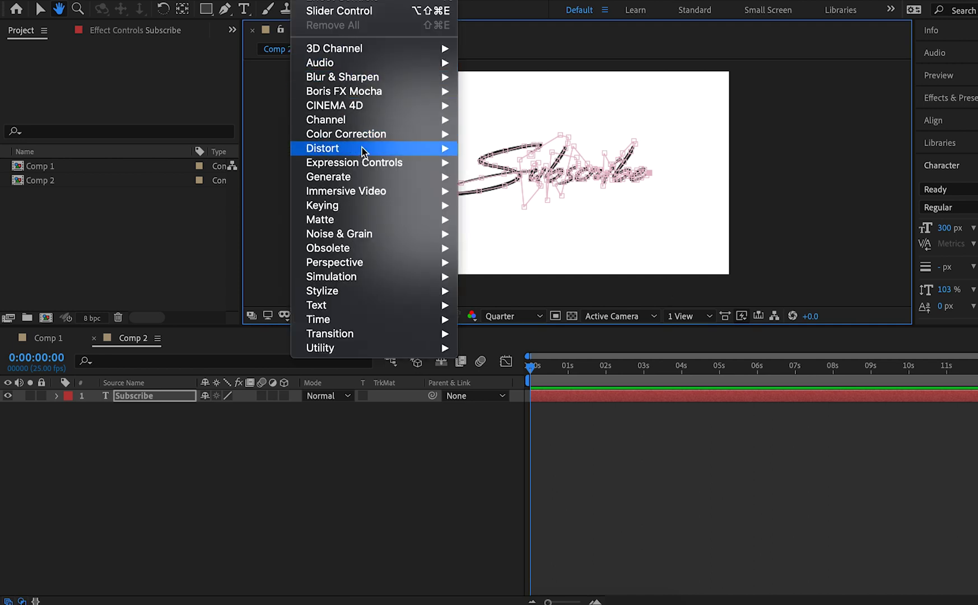
Apply a Stroke effect following Mask 1 with a 2.0 brush size to the Subscribe layer
mouse_move(368, 225)
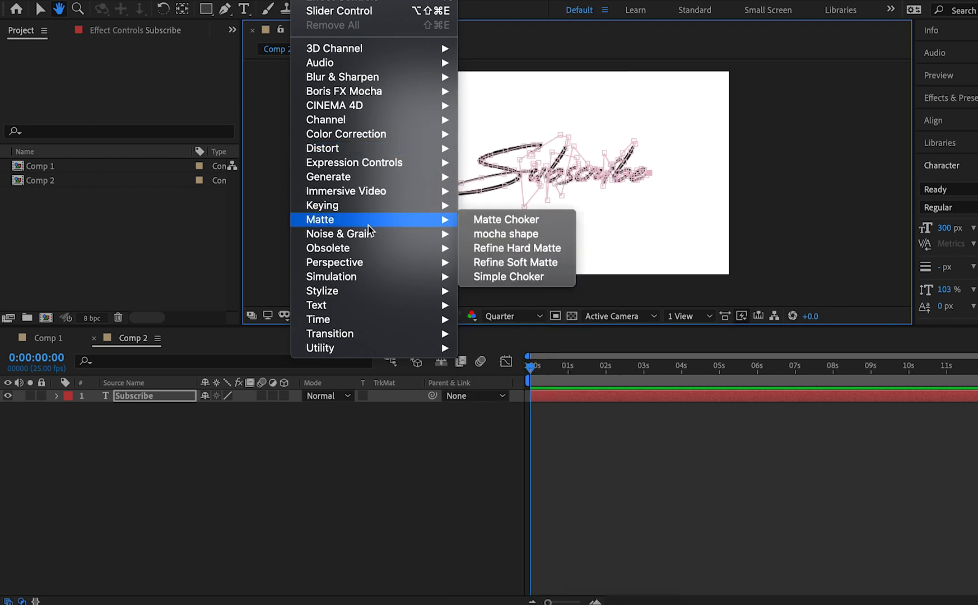
mouse_move(364, 178)
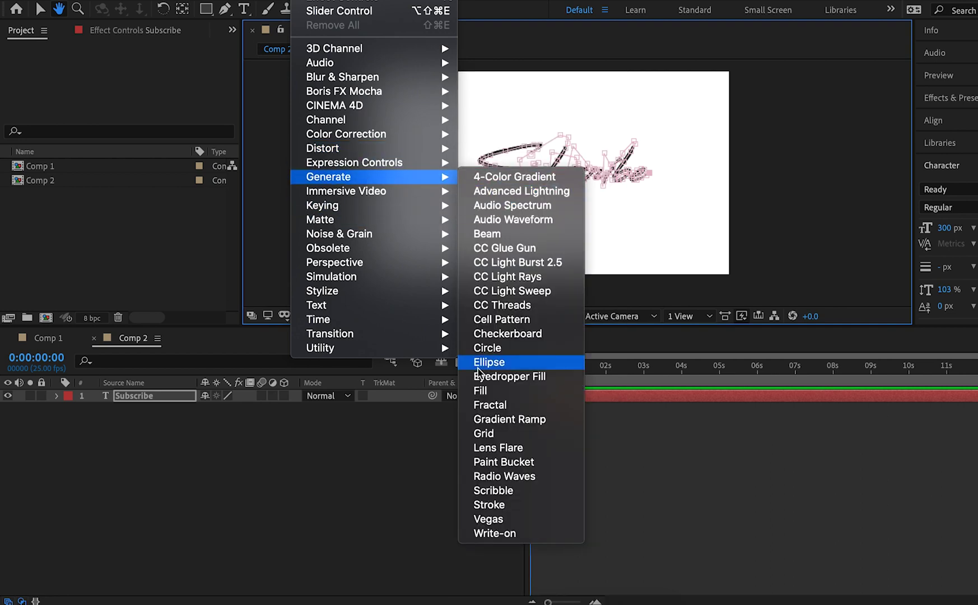
left_click(488, 504)
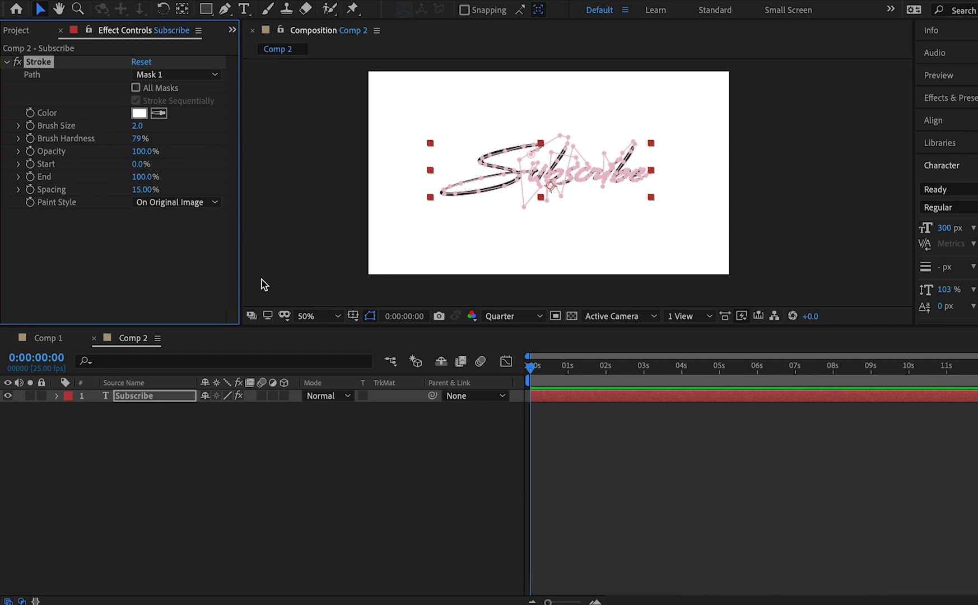
Scrub the Stroke brush size to 23.7 and test a shorter End to check the letters are covered
mouse_move(136, 126)
left_mouse_down()
mouse_move(192, 139)
mouse_move(305, 140)
left_mouse_up()
key("period")
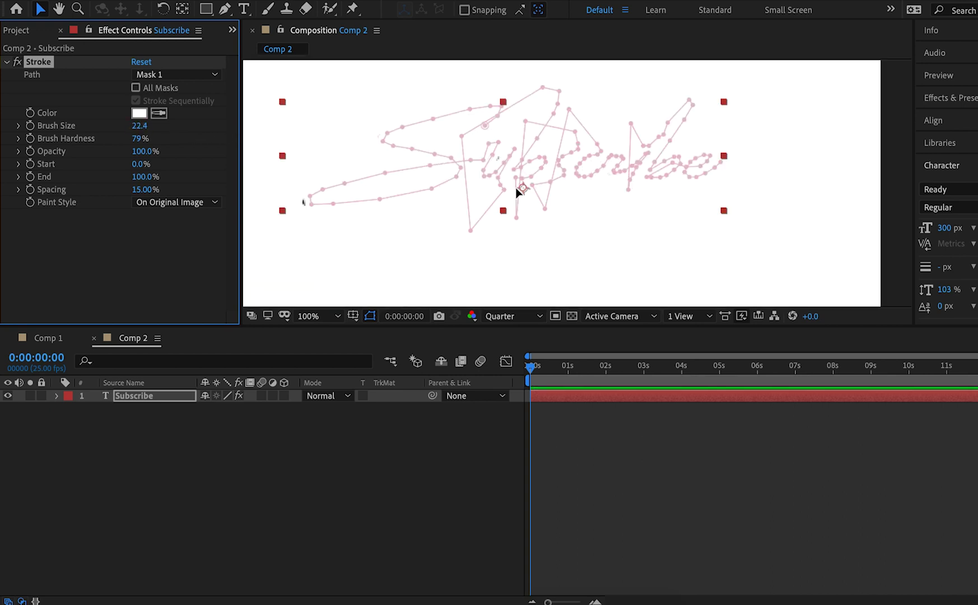
mouse_move(139, 126)
left_mouse_down()
mouse_move(71, 142)
mouse_move(171, 148)
left_mouse_up()
mouse_move(146, 180)
left_mouse_down()
mouse_move(80, 191)
mouse_move(188, 191)
left_mouse_up()
Switch the Stroke paint style to Reveal Original Image and drag End down to 0%
left_click(187, 203)
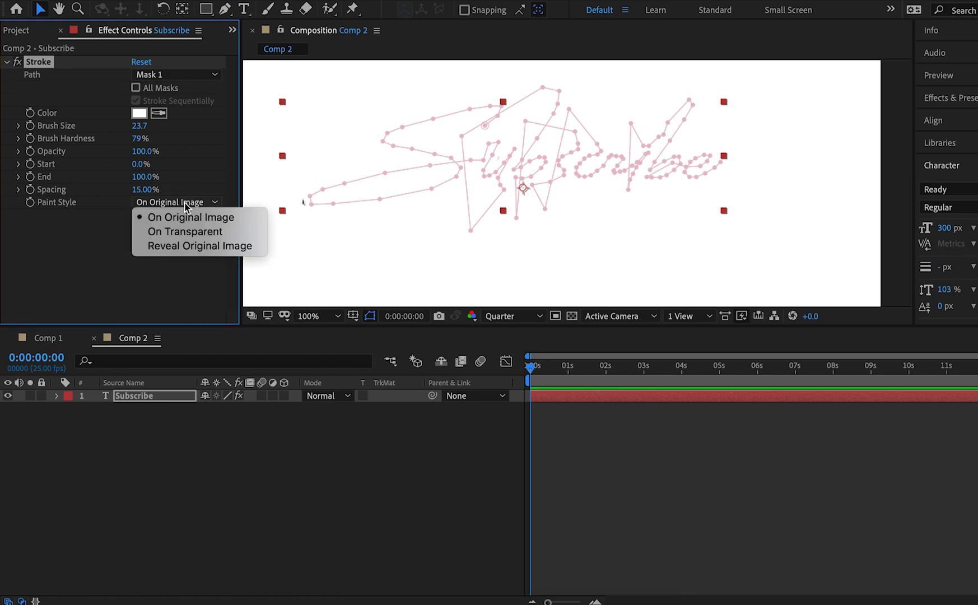
left_click(186, 247)
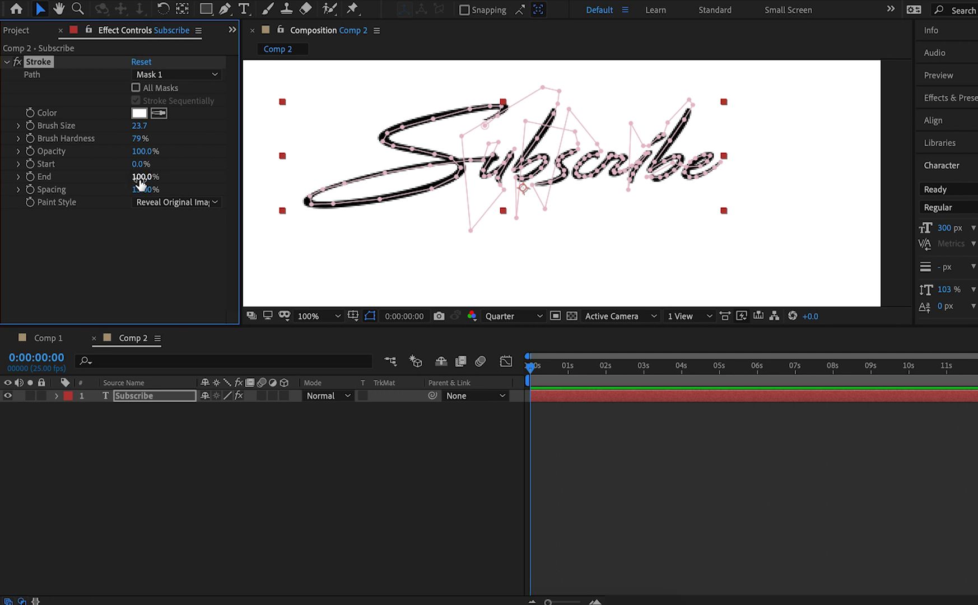
left_click_drag(138, 177, 45, 186)
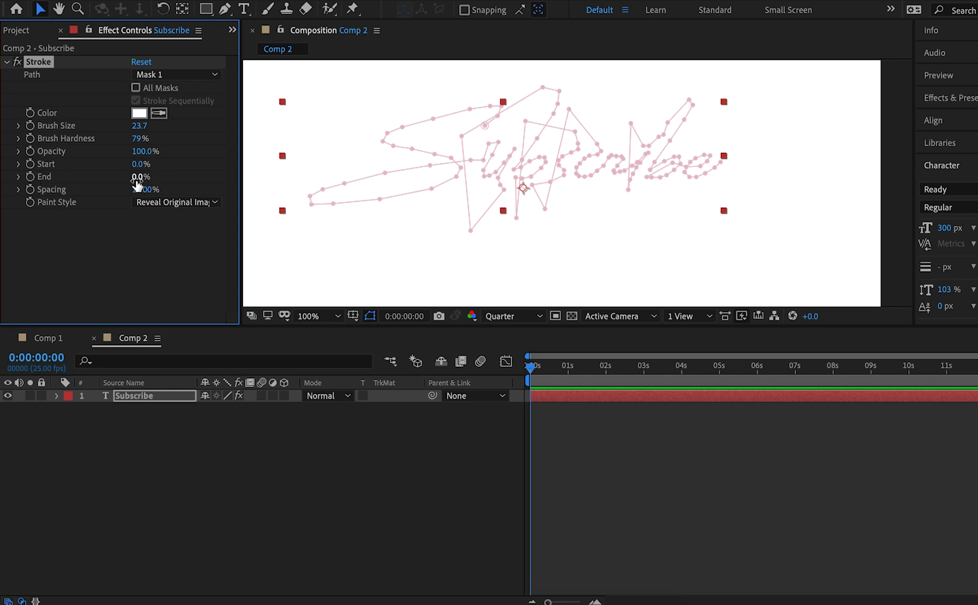
Keyframe End from 0% at frame zero to 100% at 0:00:01:14, and trim the work area to about 2 seconds
left_click(30, 177)
left_click_drag(530, 368, 589, 375)
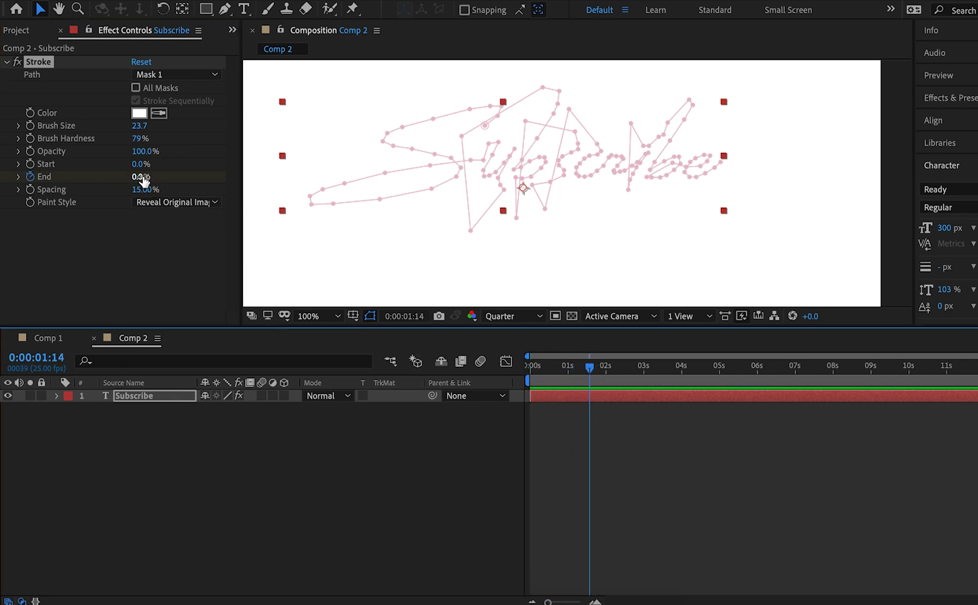
left_click_drag(141, 177, 236, 186)
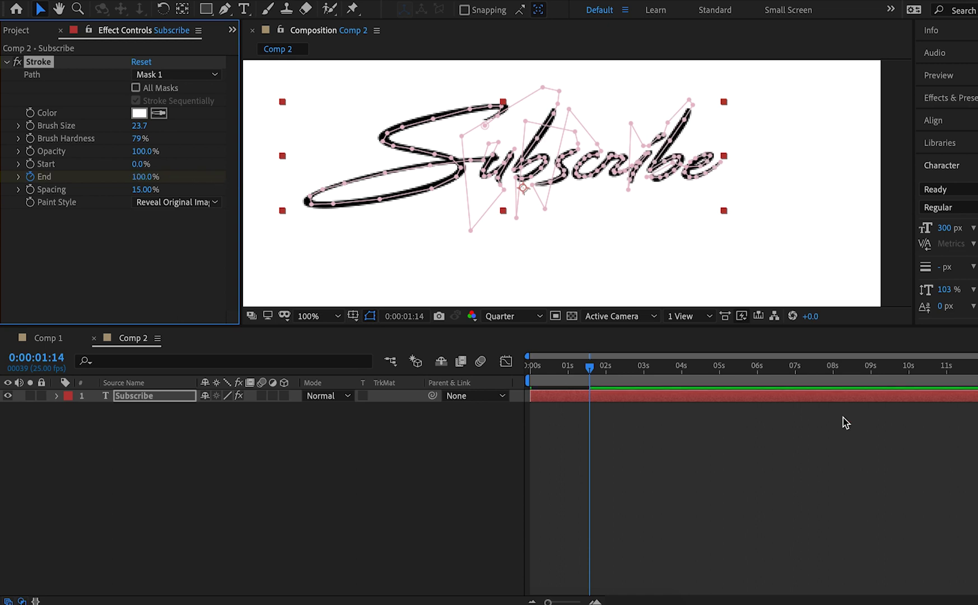
mouse_move(974, 381)
left_mouse_down()
mouse_move(617, 402)
mouse_move(581, 368)
mouse_move(510, 373)
left_mouse_up()
Reframe the composition view, then preview the write-on, stopping at 0:00:00:19 with End at 48.7%
key("comma")
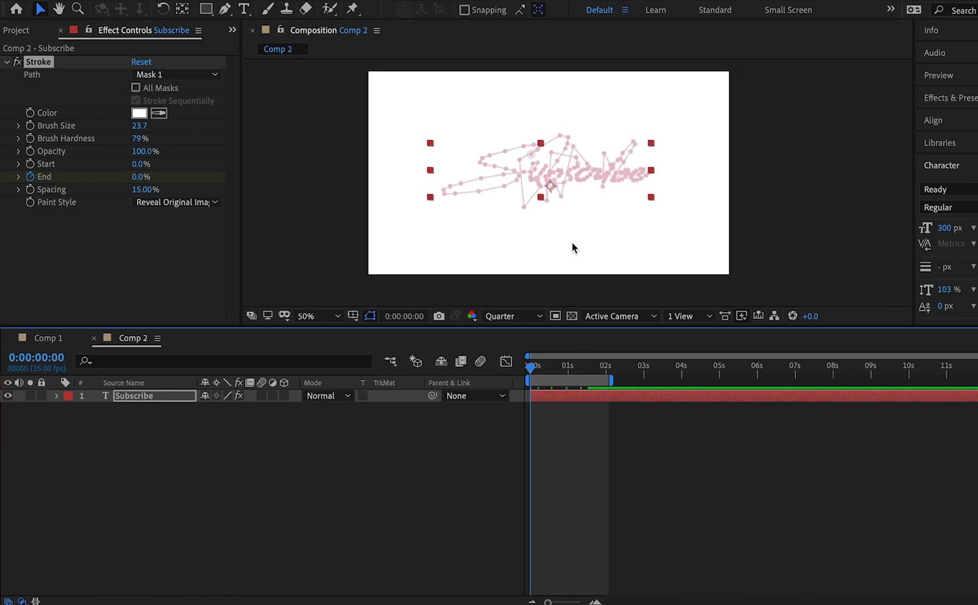
left_click(59, 9)
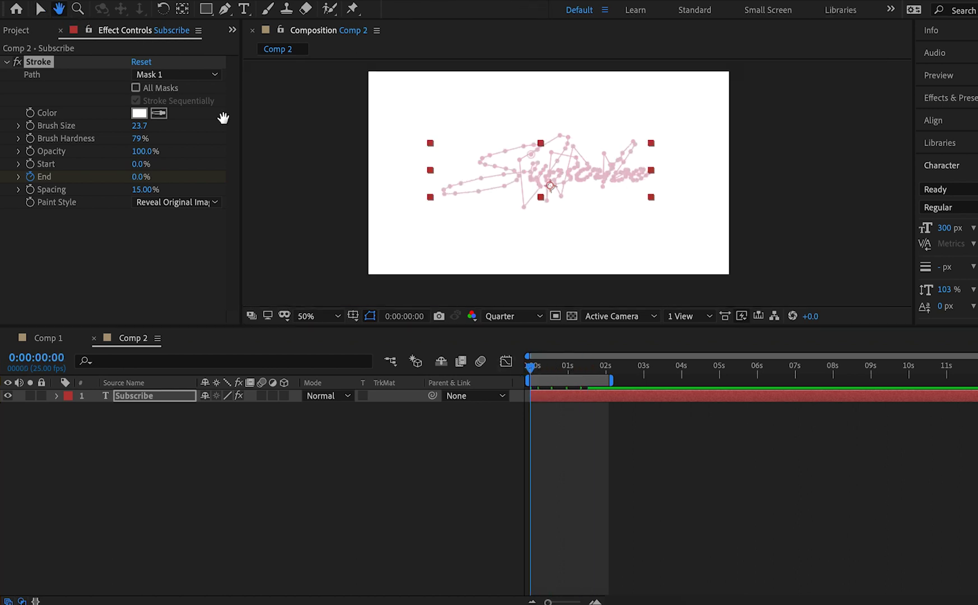
left_click(312, 179)
left_click_drag(402, 191, 401, 198)
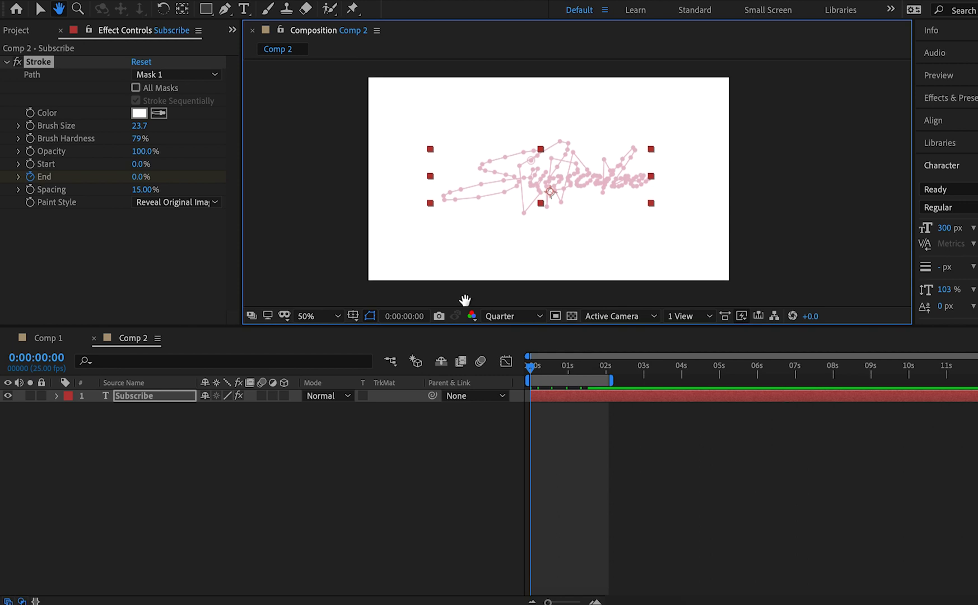
key("space")
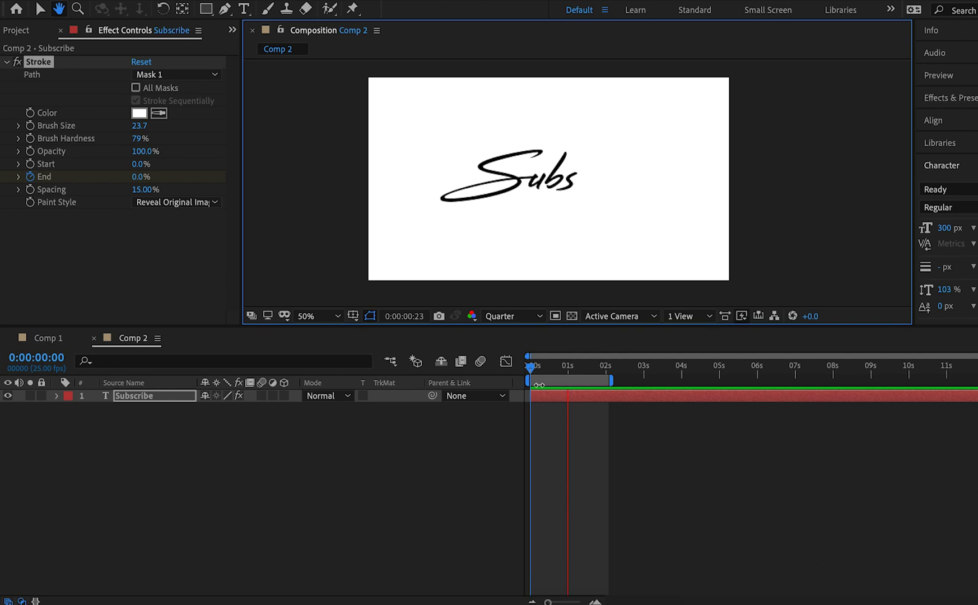
key("space")
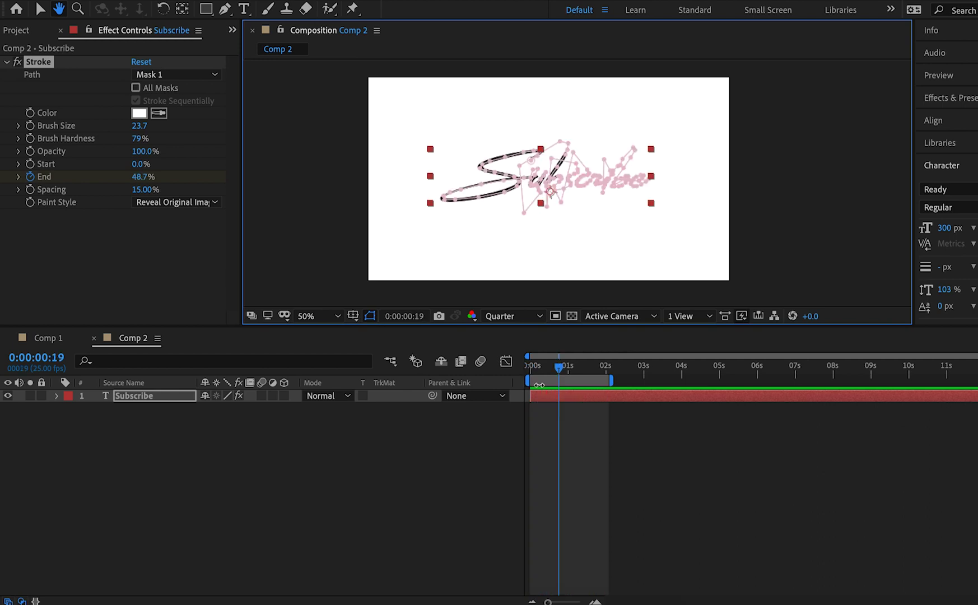